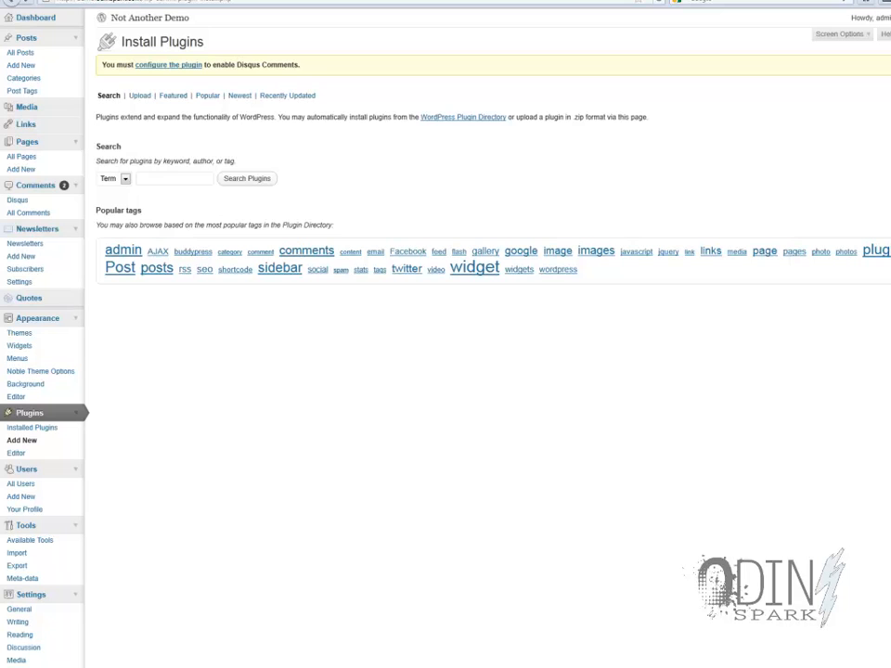
- Search the plugin directory for the term "All in One Adsense"
click(175, 178)
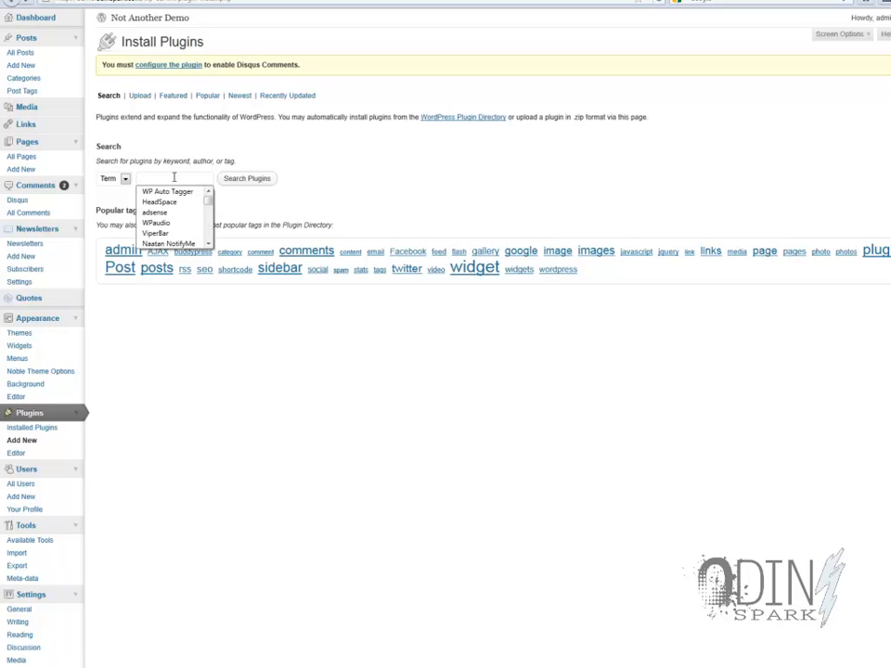
text(All in One Adsense)
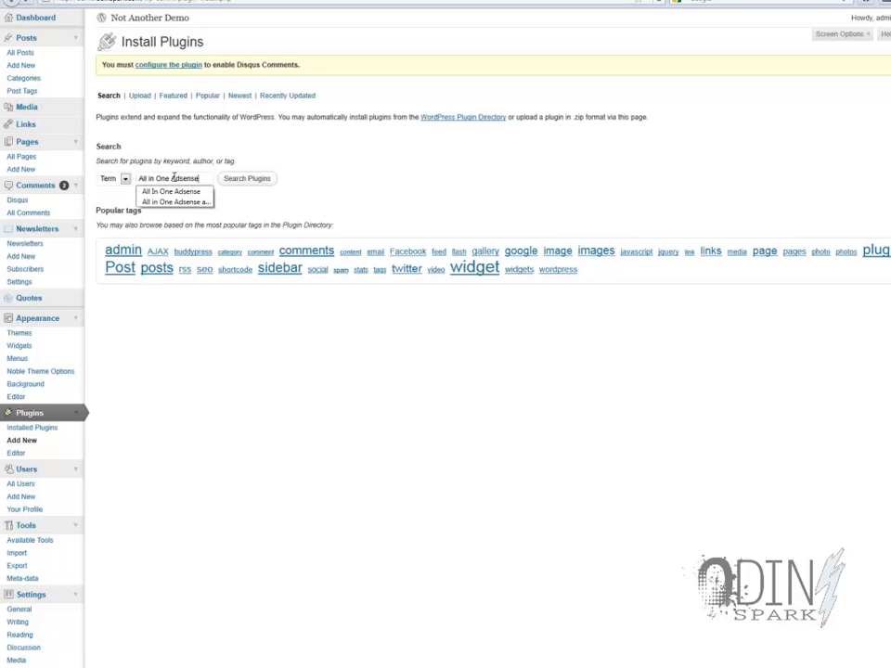
click(270, 144)
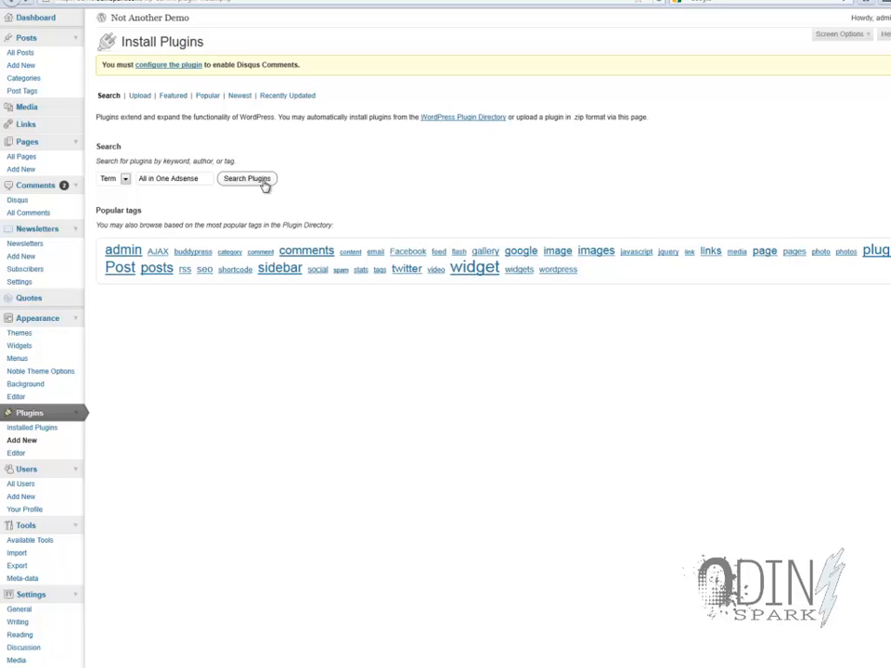
click(247, 179)
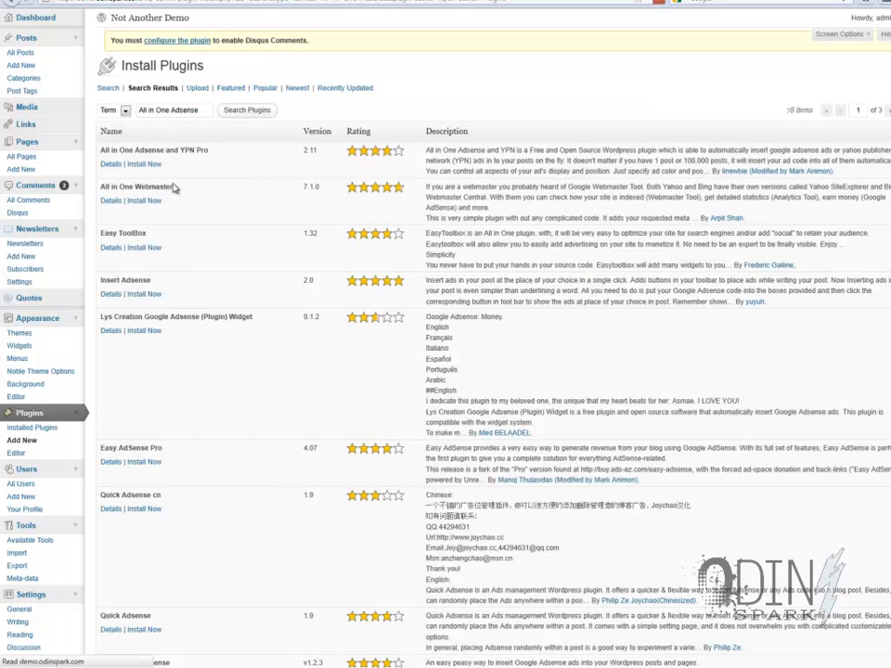
- Install the All in One Adsense and YPN Pro plugin and activate it
drag(102, 160, 198, 174)
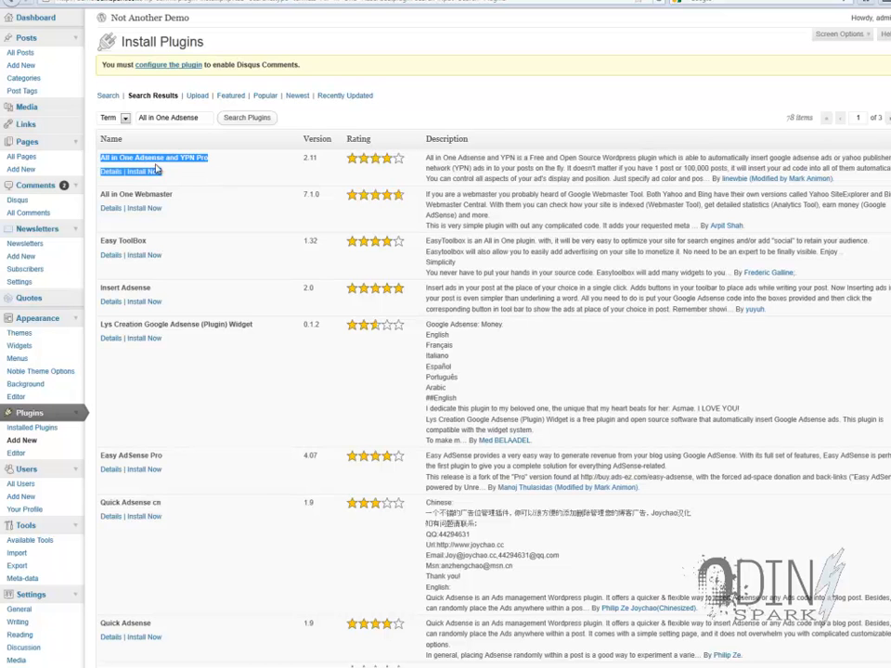
click(193, 172)
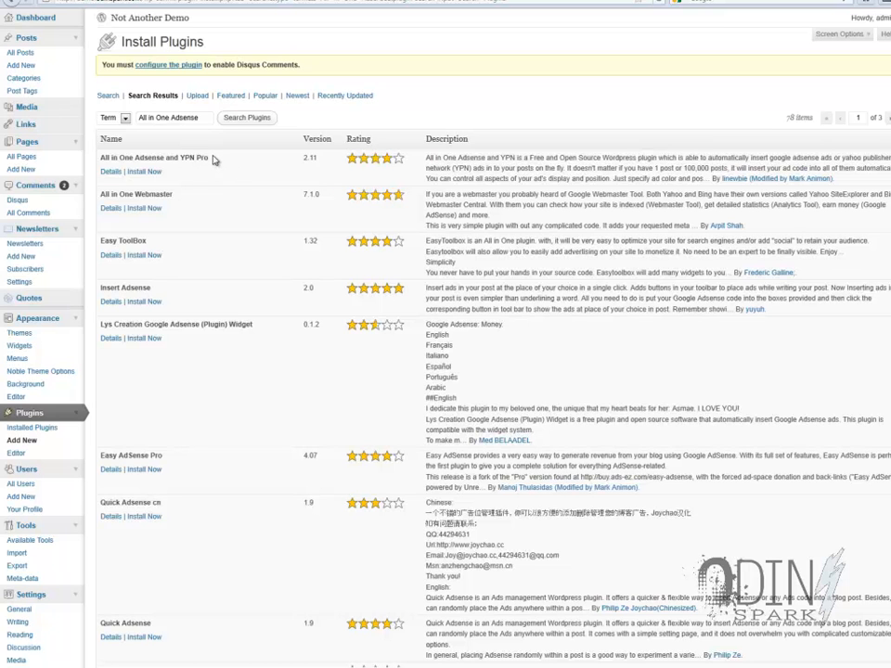
click(144, 172)
click(456, 266)
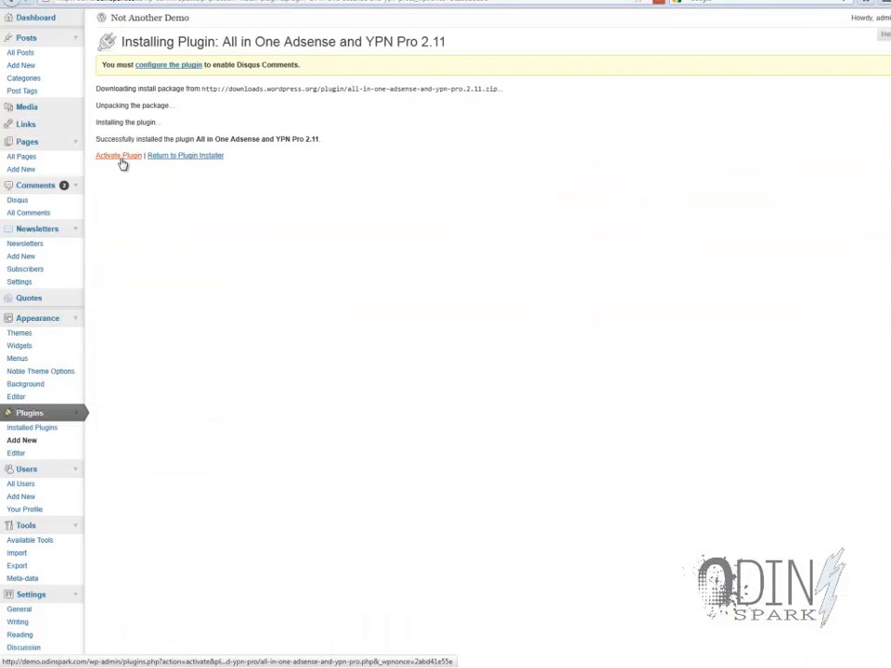
click(121, 160)
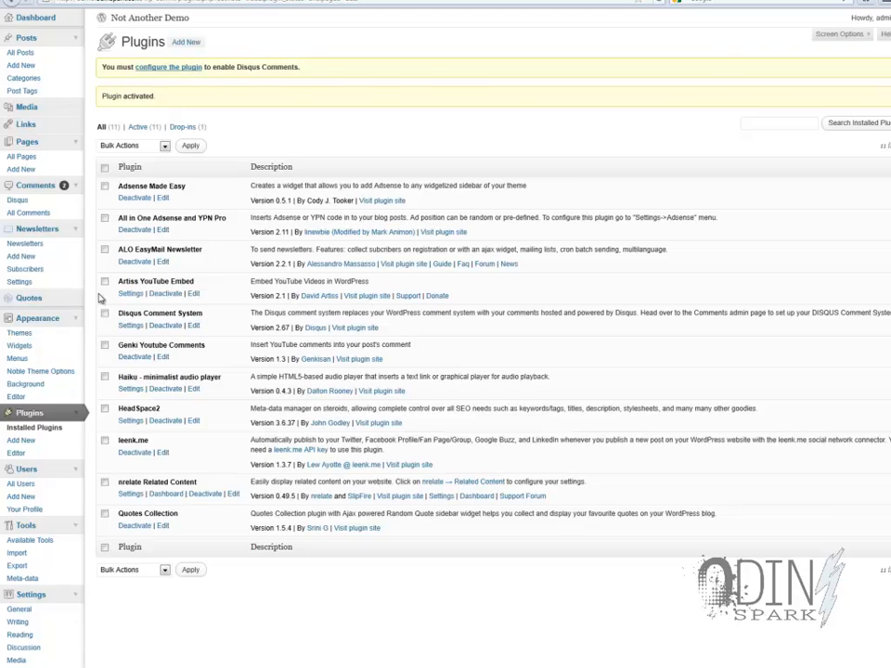
- Open the Adsense plugin's settings and set the ad type to Image
scroll(101, 301, down, 3)
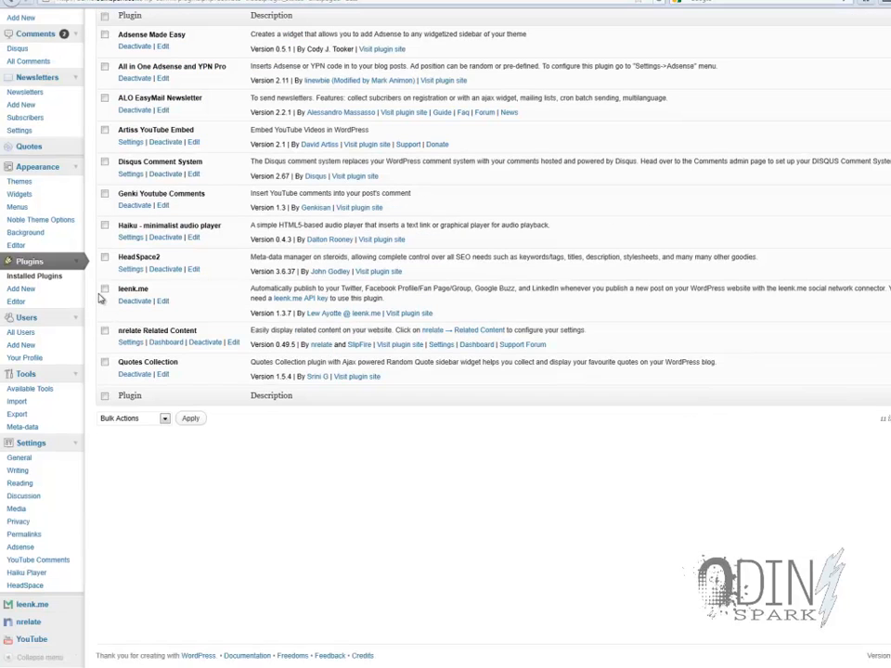
click(34, 550)
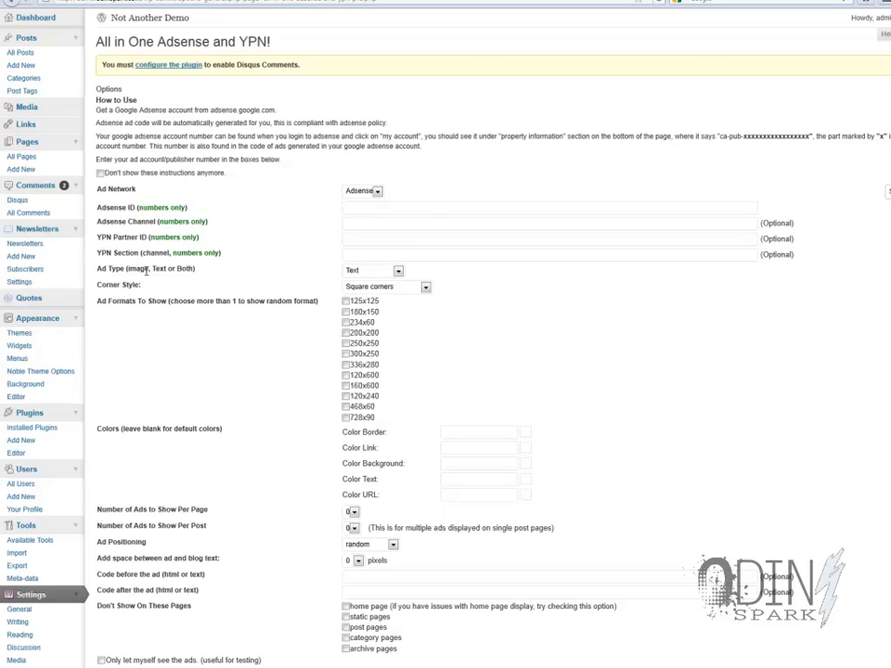
drag(101, 268, 224, 278)
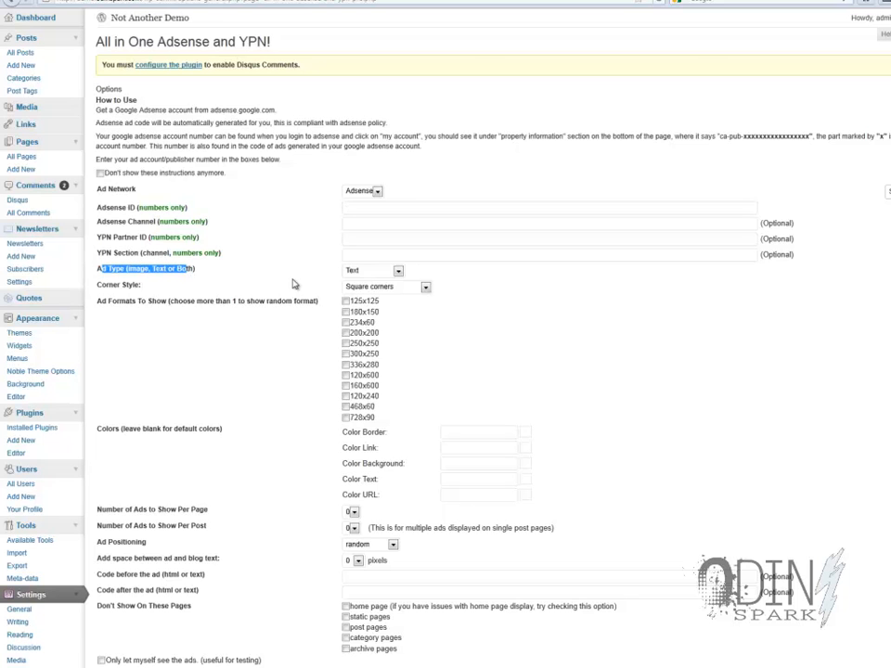
click(397, 270)
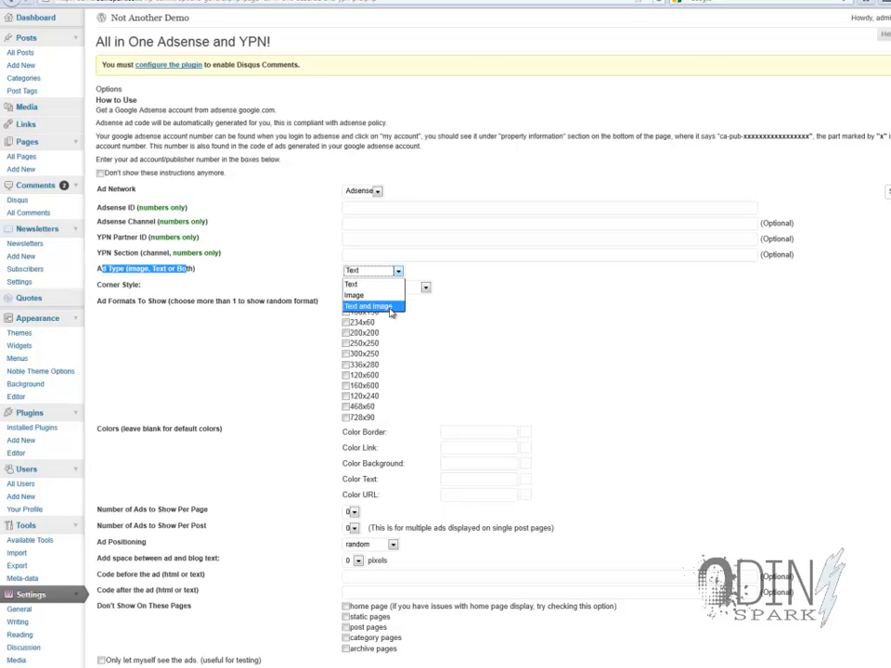
click(390, 309)
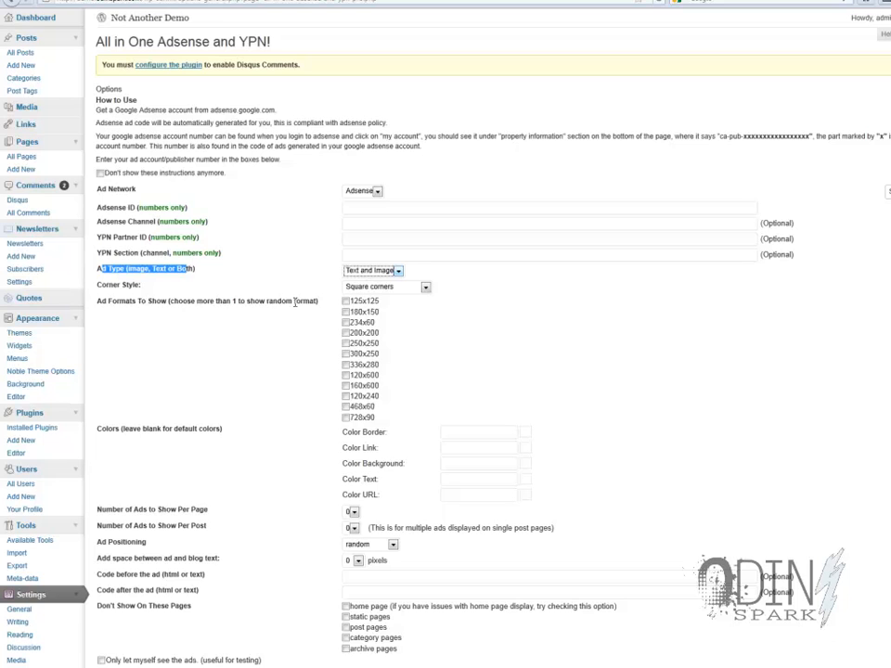
click(397, 270)
click(358, 295)
- Exclude only the home page from displaying ads, leaving static pages allowed
scroll(296, 397, down, 3)
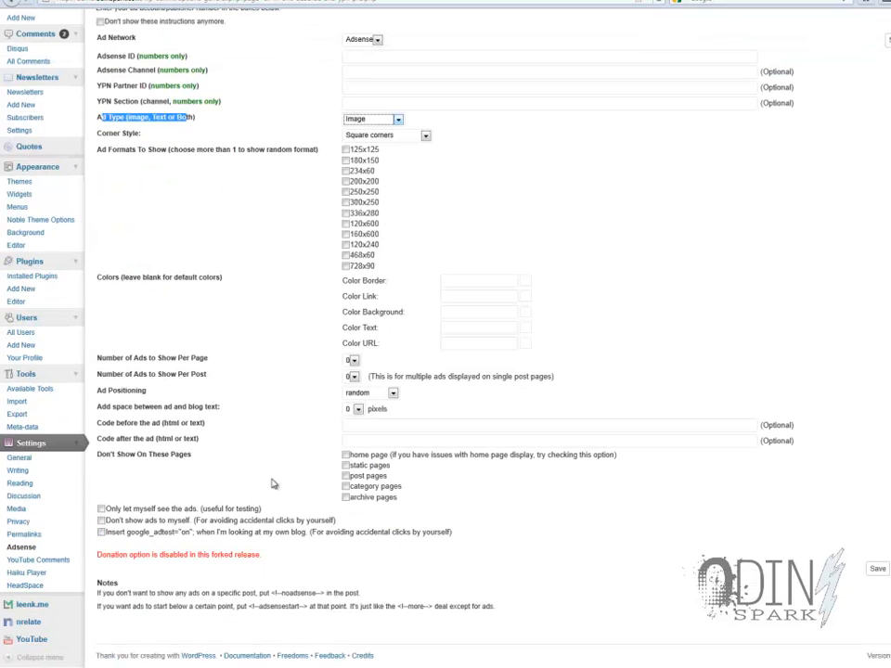
drag(116, 453, 192, 454)
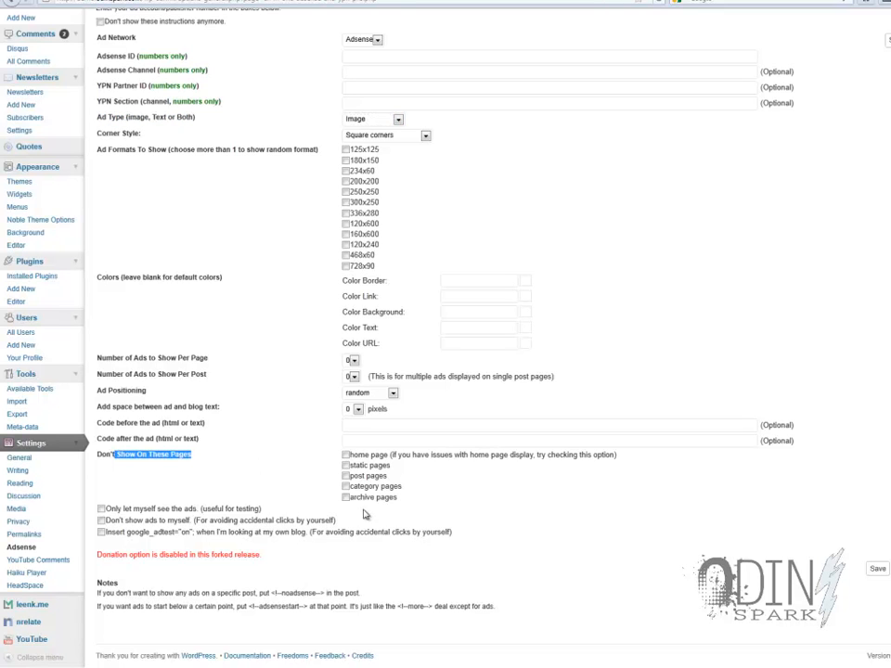
click(346, 465)
click(346, 456)
click(347, 465)
click(362, 456)
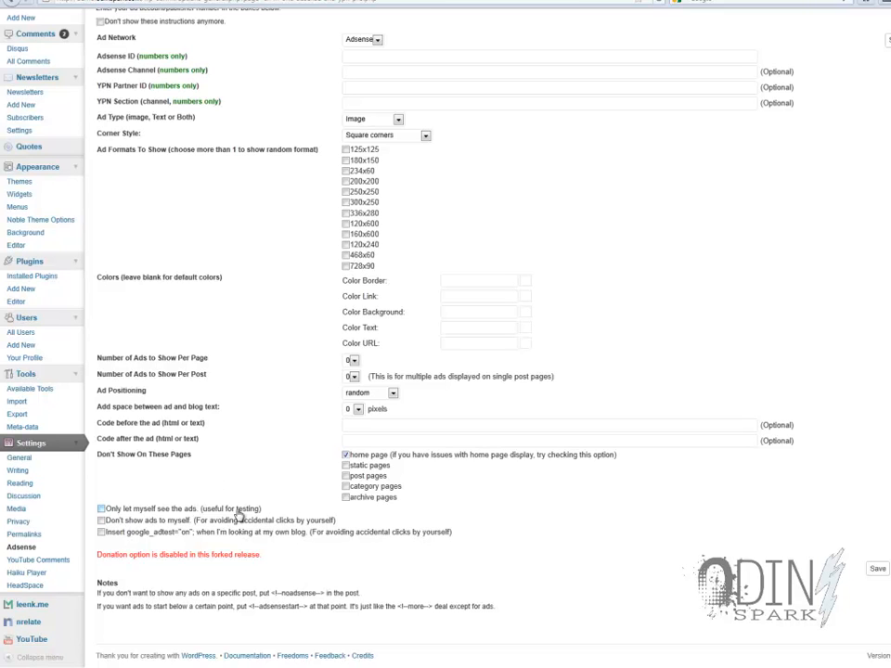
- Enable the 125x125, 180x150, 234x60, 200x200, 250x250 and 300x250 ad formats and choose Square corners as the corner style
click(346, 161)
click(347, 171)
click(346, 149)
click(349, 182)
click(349, 192)
click(349, 203)
click(393, 137)
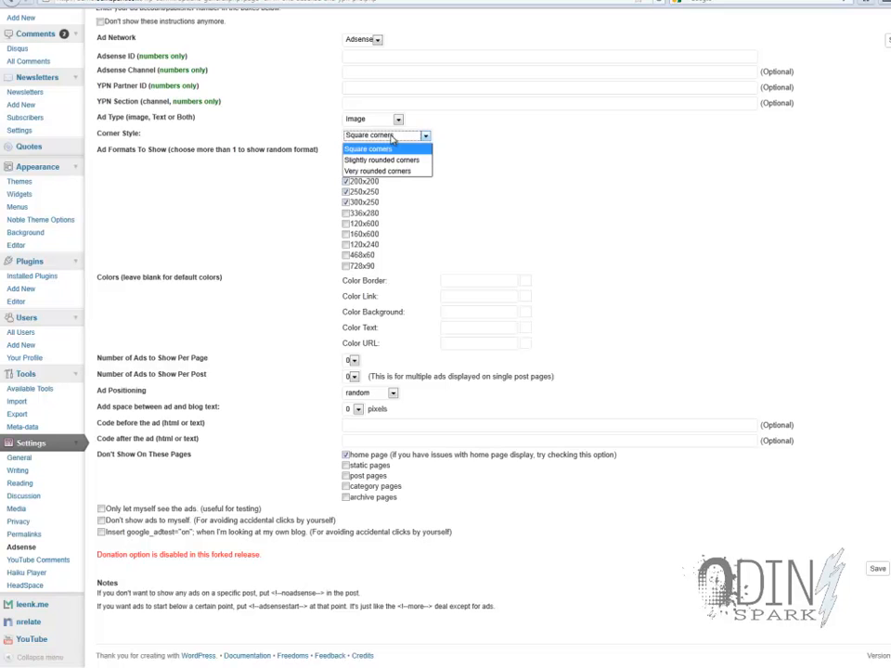
click(392, 146)
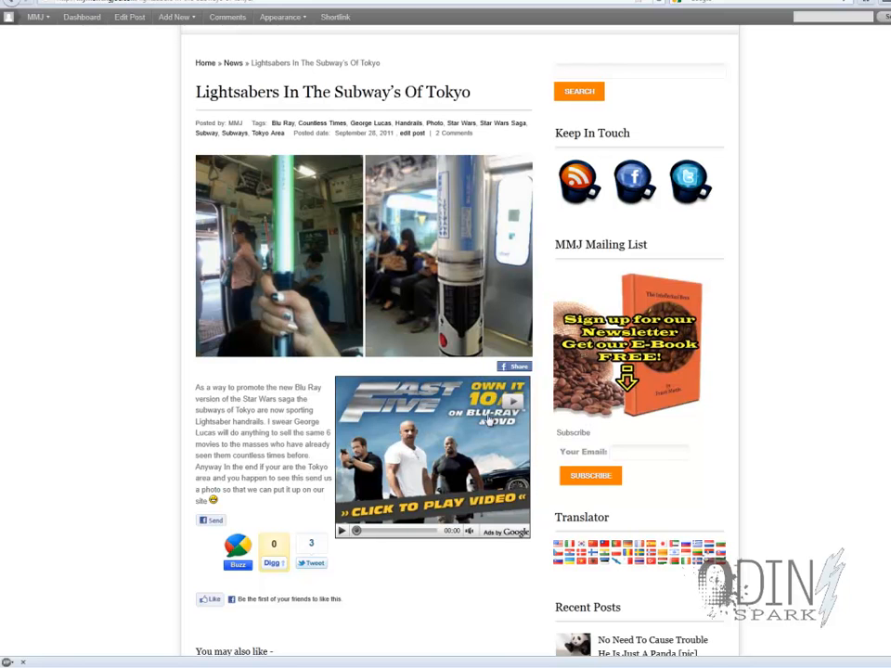
drag(191, 389, 323, 490)
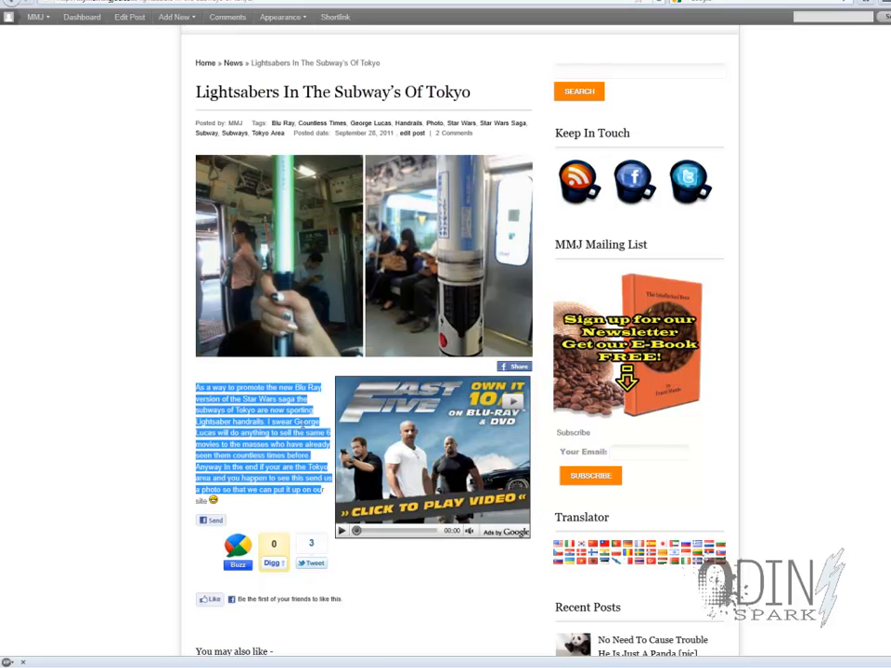